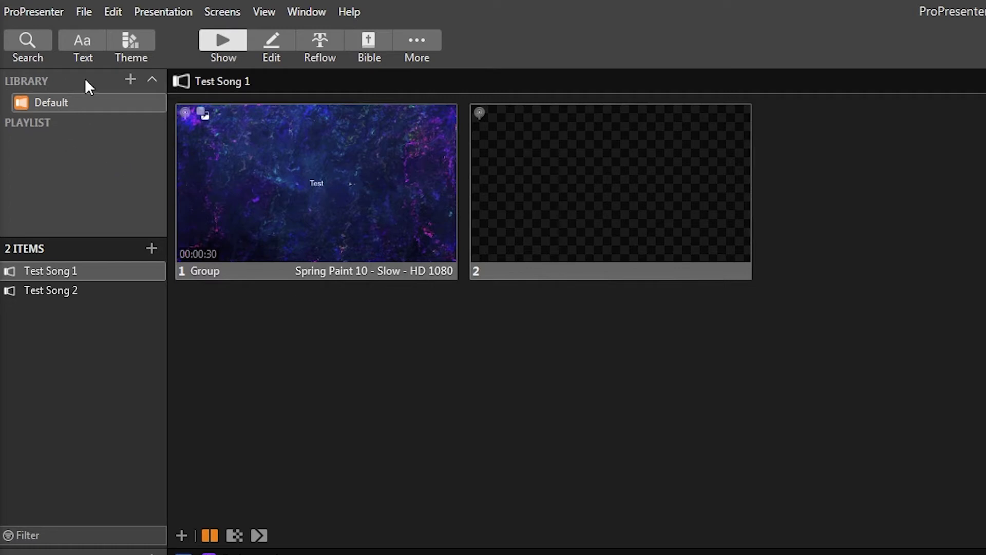
# - Collapse and re-expand the Library section, then select the Default library
pyautogui.click(152, 79)
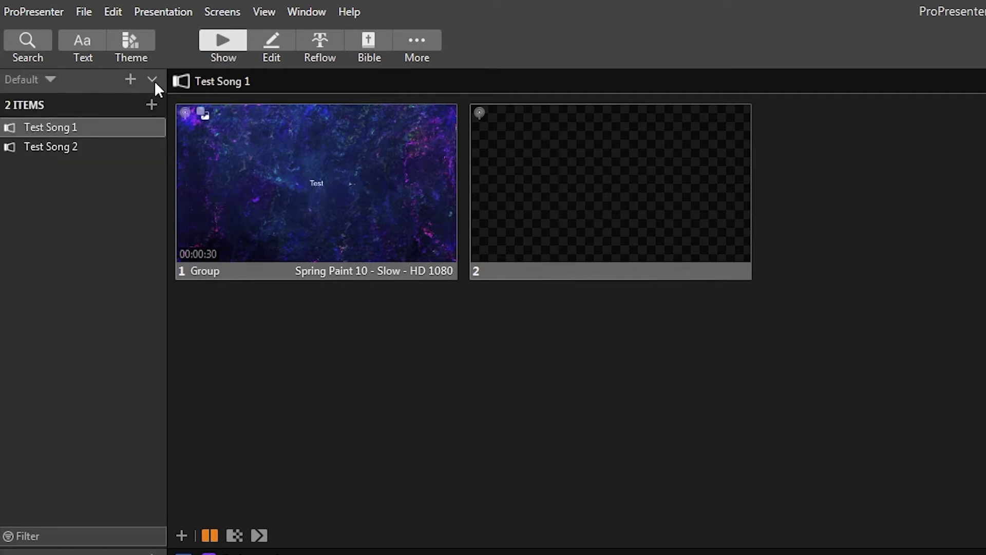
pyautogui.click(152, 79)
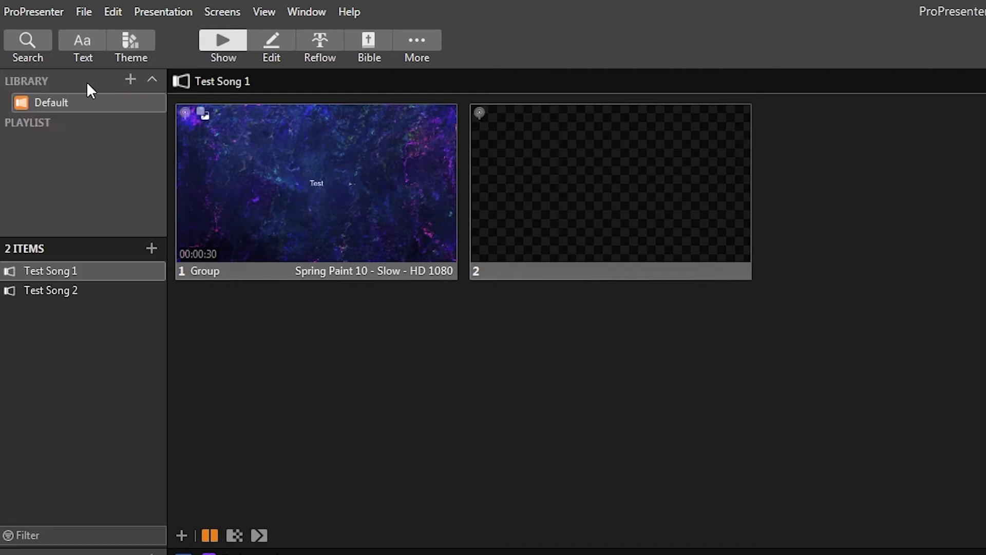
pyautogui.click(42, 104)
# - Move between Test Song 1 and Test Song 2, ending on Test Song 2's slides
pyautogui.click(56, 290)
pyautogui.click(46, 274)
pyautogui.press('Down')
pyautogui.press('Up')
pyautogui.press('Down')
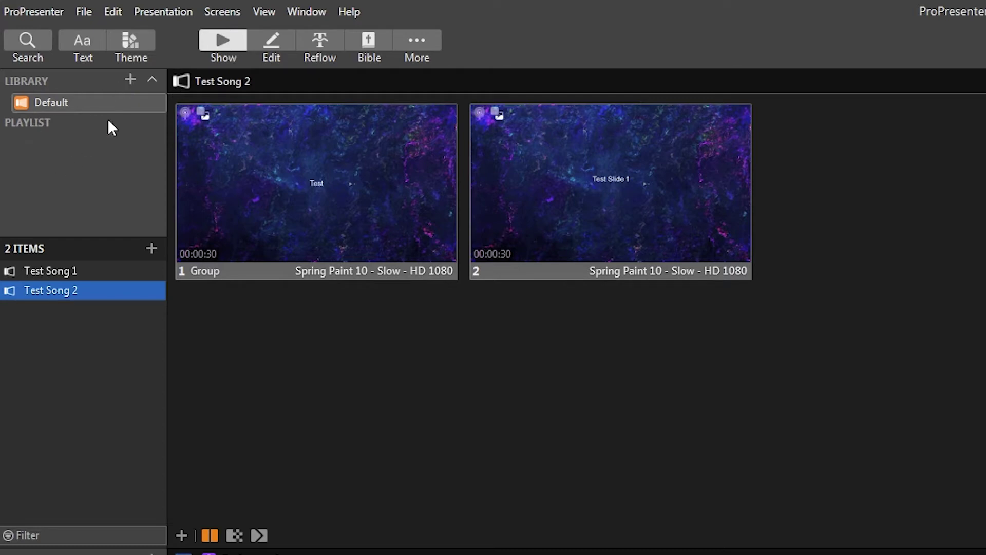
# - Create a new playlist named 'Test', then go back to the Default library's songs
pyautogui.click(130, 81)
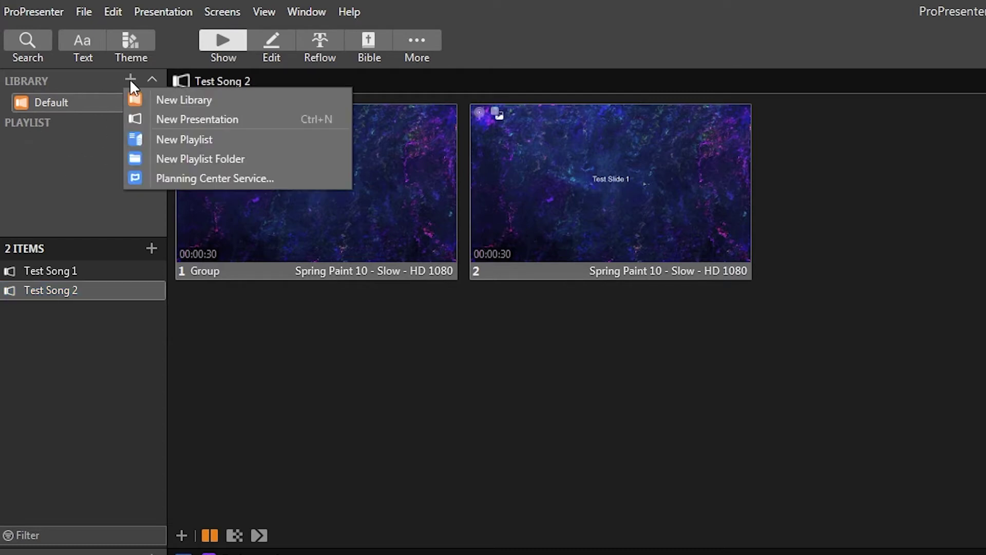
pyautogui.click(174, 137)
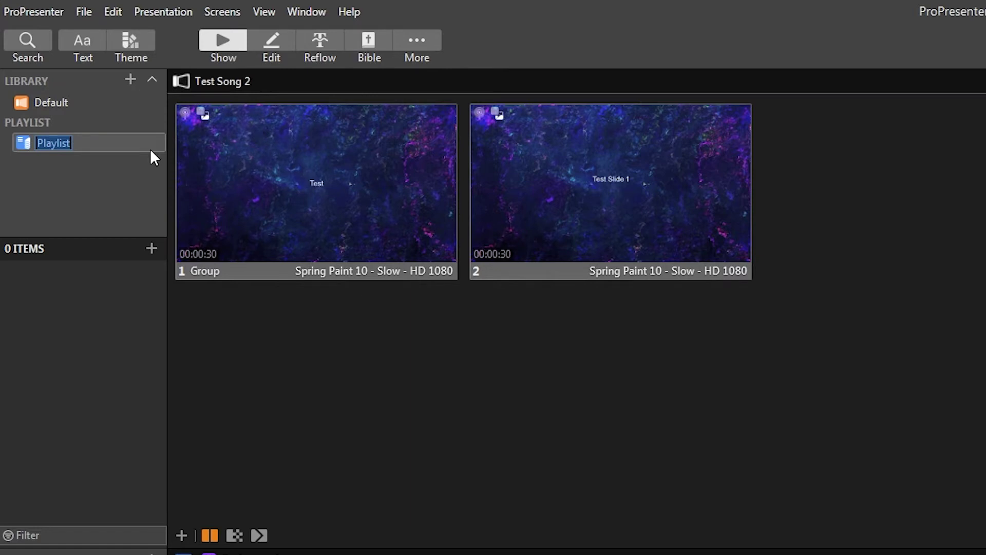
pyautogui.write('Test')
pyautogui.press('Return')
pyautogui.click(54, 140)
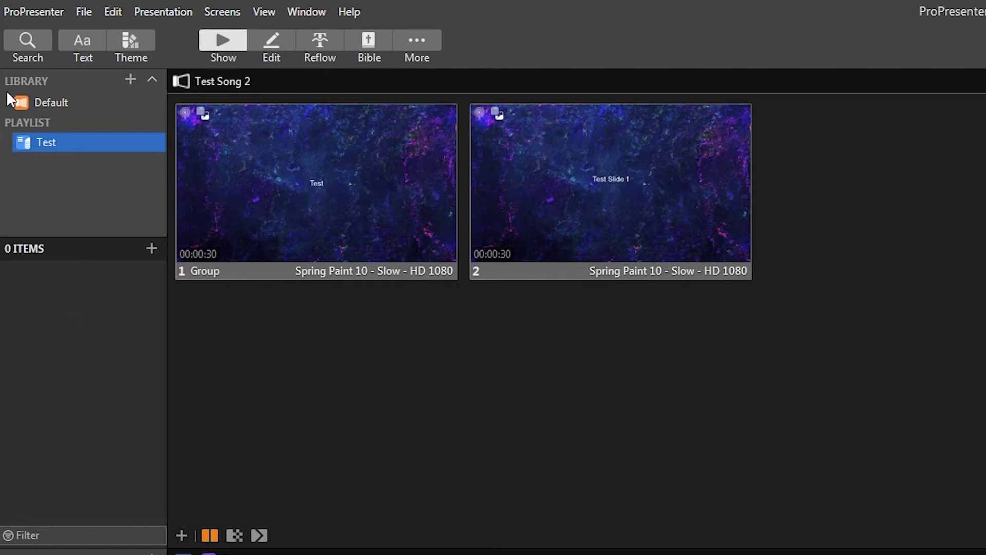
pyautogui.click(36, 97)
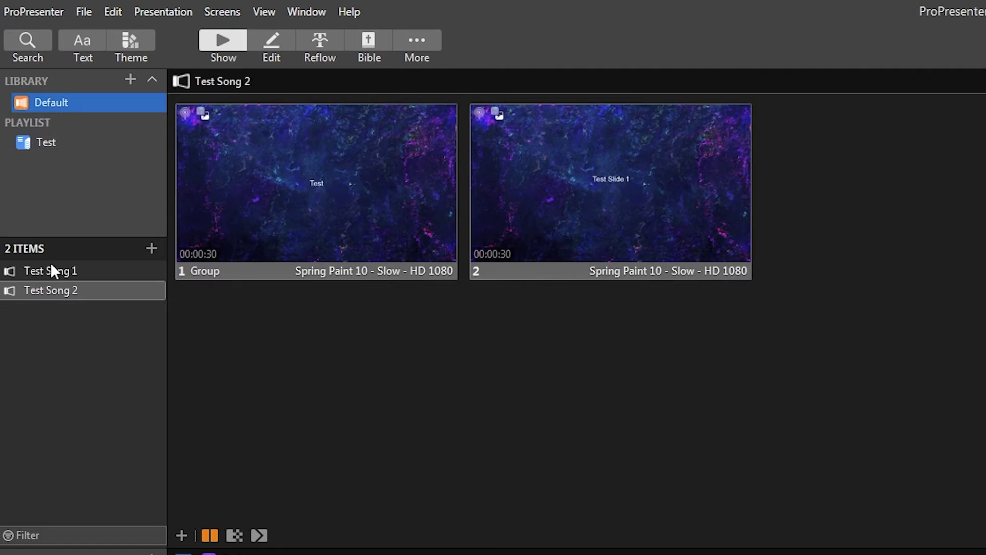
# - Drop Test Song 1 into the Test playlist, then remove it from Test
pyautogui.moveTo(56, 267); pyautogui.dragTo(57, 138)
pyautogui.click(56, 139)
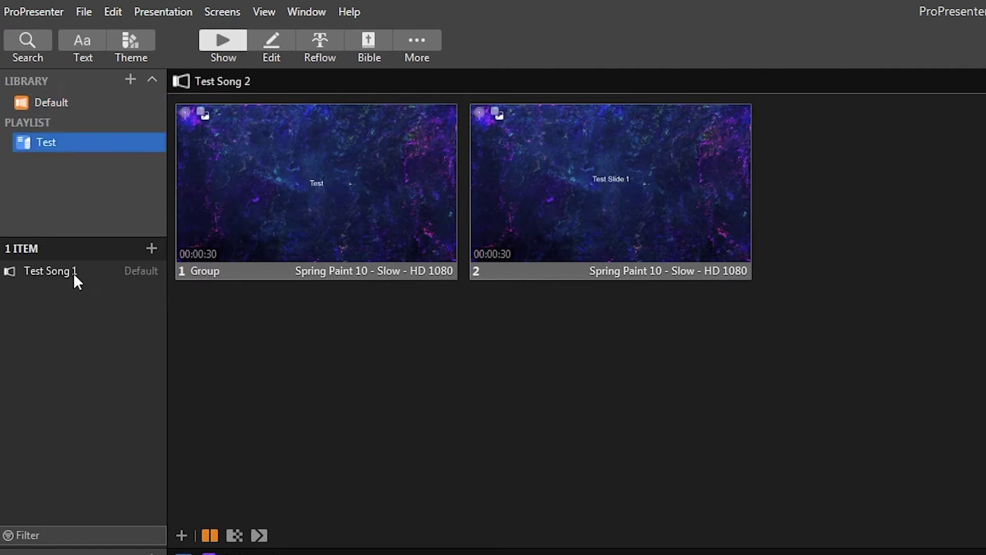
pyautogui.rightClick(66, 278)
pyautogui.click(104, 463)
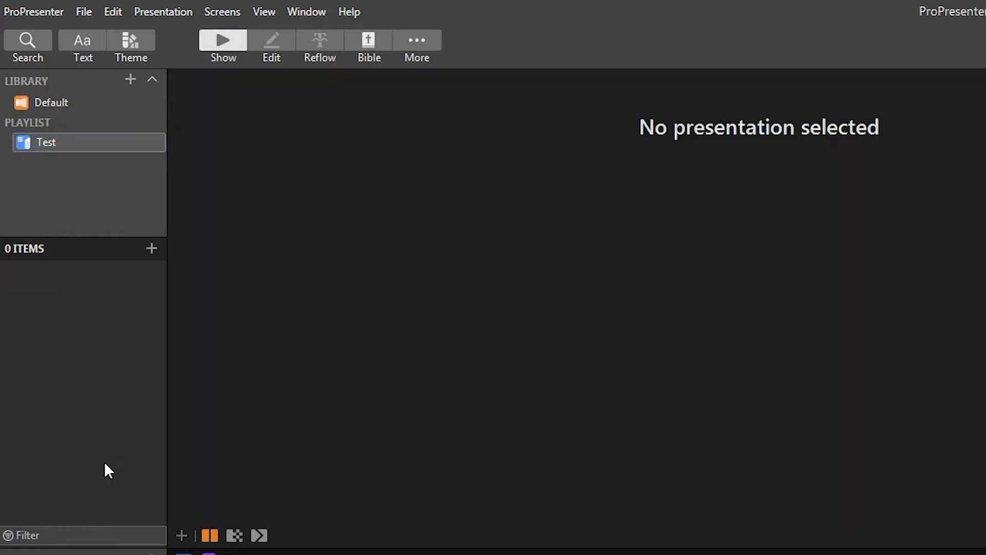
# - Try the SongSelect and MultiTracks quick-search sources, closing both login windows
pyautogui.click(29, 40)
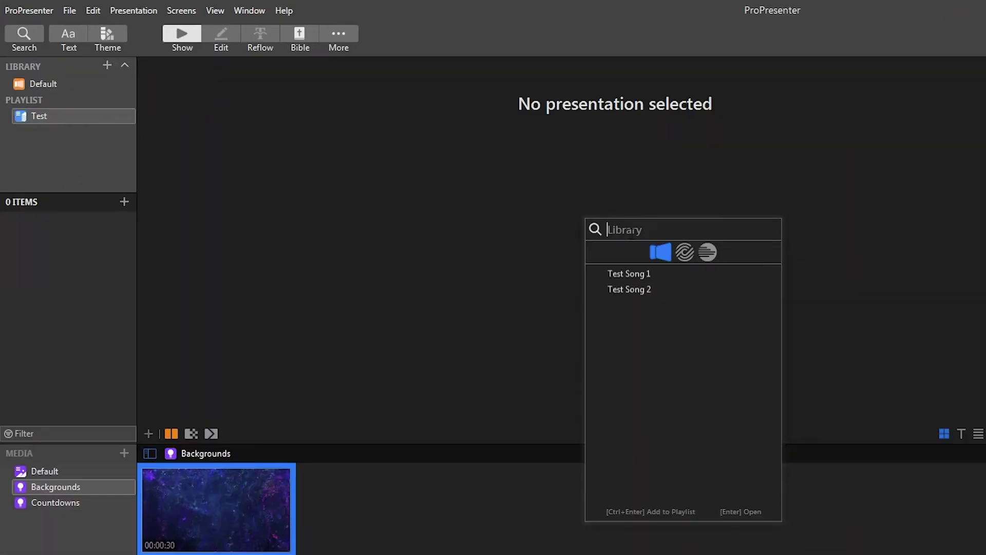
pyautogui.write('t')
pyautogui.press('BackSpace')
pyautogui.click(678, 252)
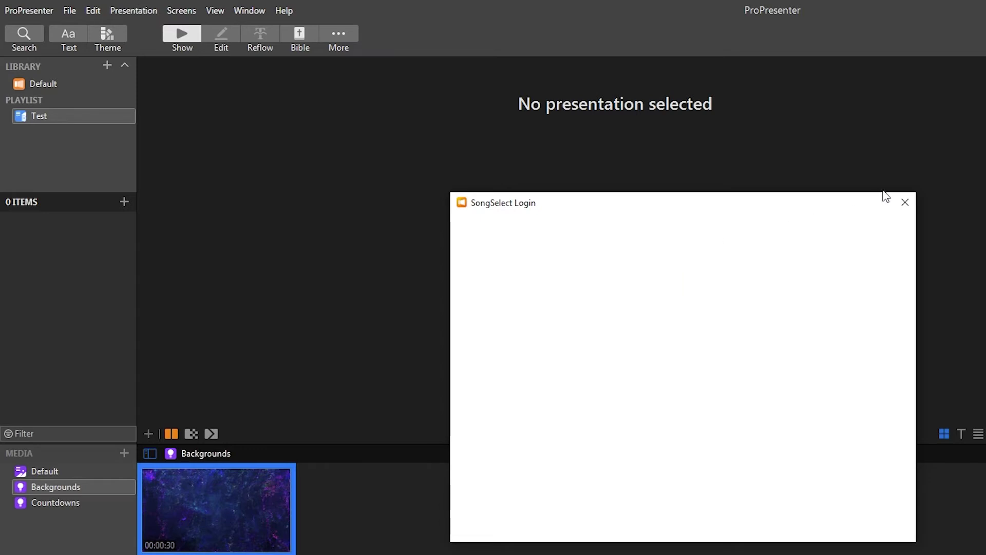
pyautogui.click(906, 202)
pyautogui.click(40, 34)
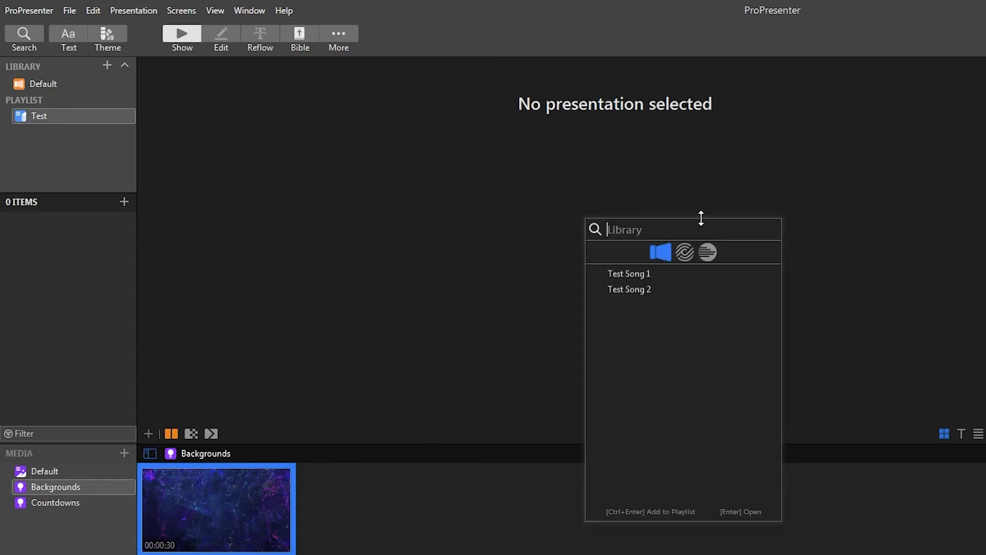
pyautogui.click(709, 253)
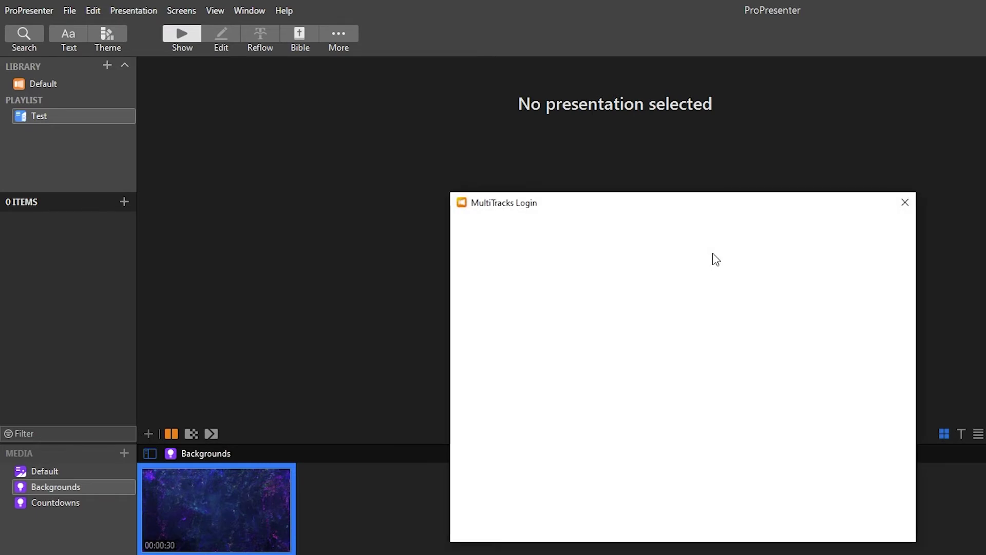
pyautogui.click(906, 206)
# - Search the library for 'test', drag Test Song 1 into the Test playlist, and view its slides
pyautogui.click(33, 41)
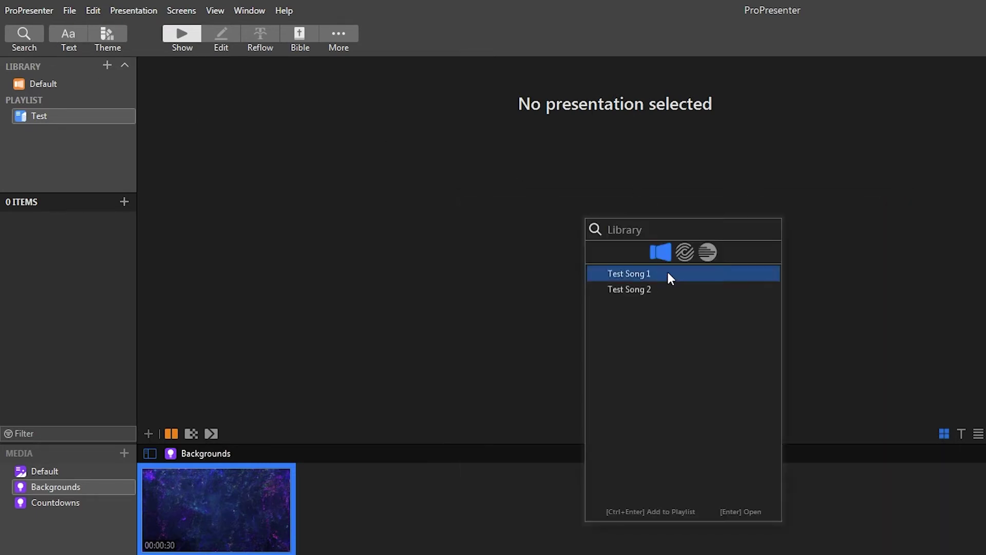
pyautogui.write('test')
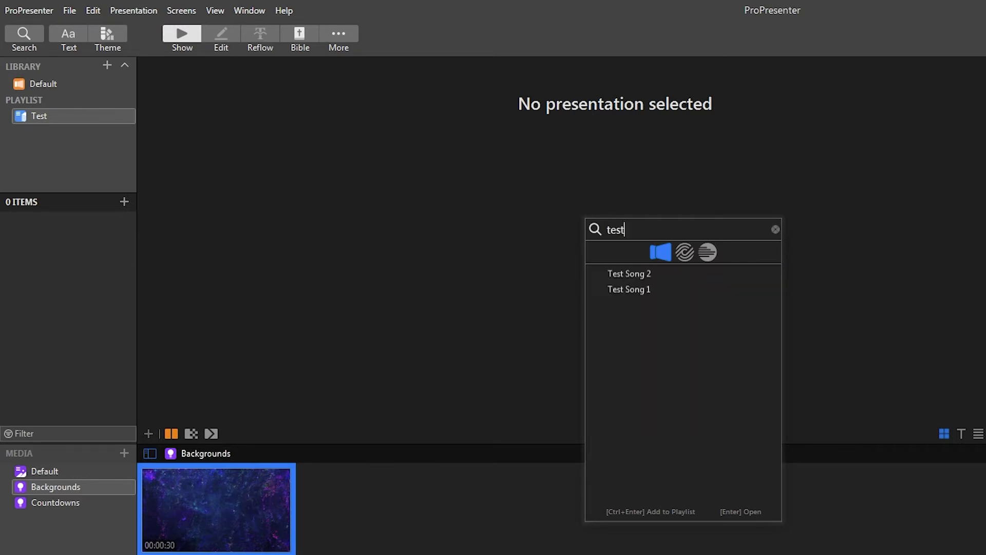
pyautogui.press('BackSpace')
pyautogui.press('BackSpace')
pyautogui.press('BackSpace')
pyautogui.press('BackSpace')
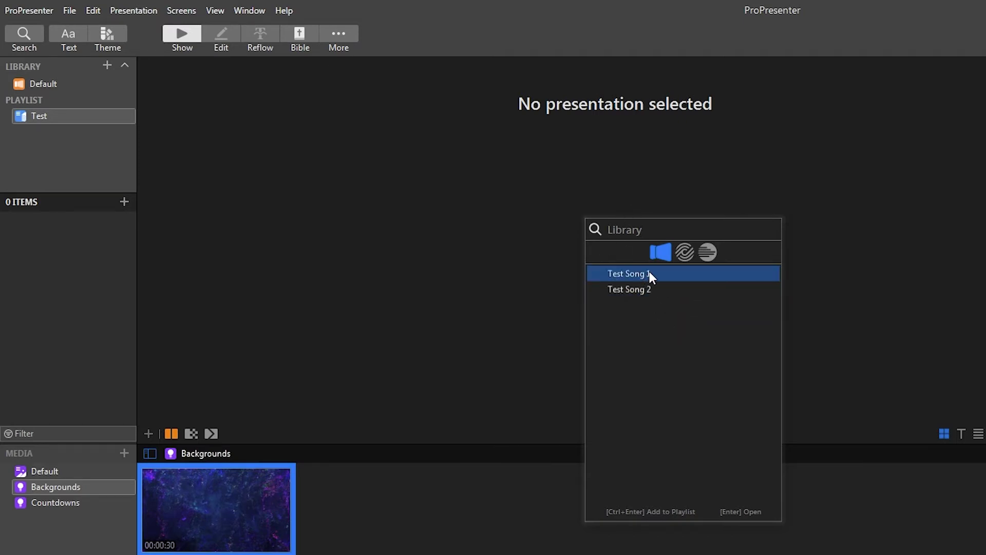
pyautogui.moveTo(651, 272); pyautogui.dragTo(71, 262)
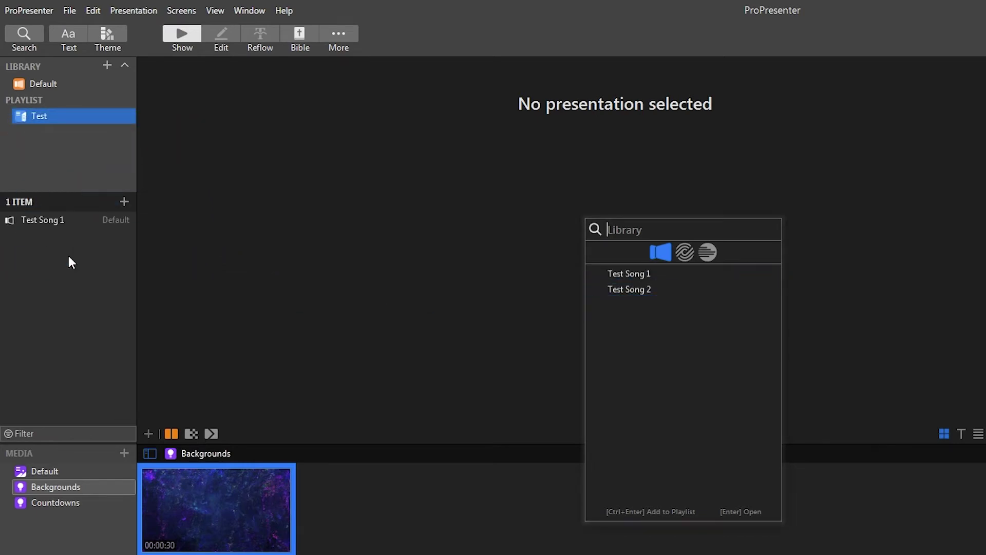
pyautogui.press('Escape')
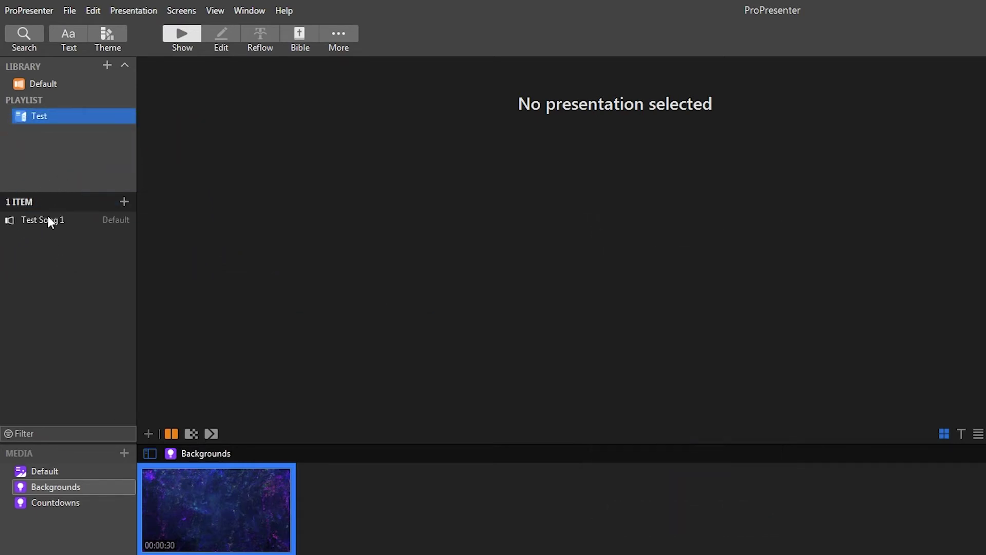
pyautogui.click(48, 220)
# - Drag Test Song 2 from the Default library into the Test playlist
pyautogui.click(51, 87)
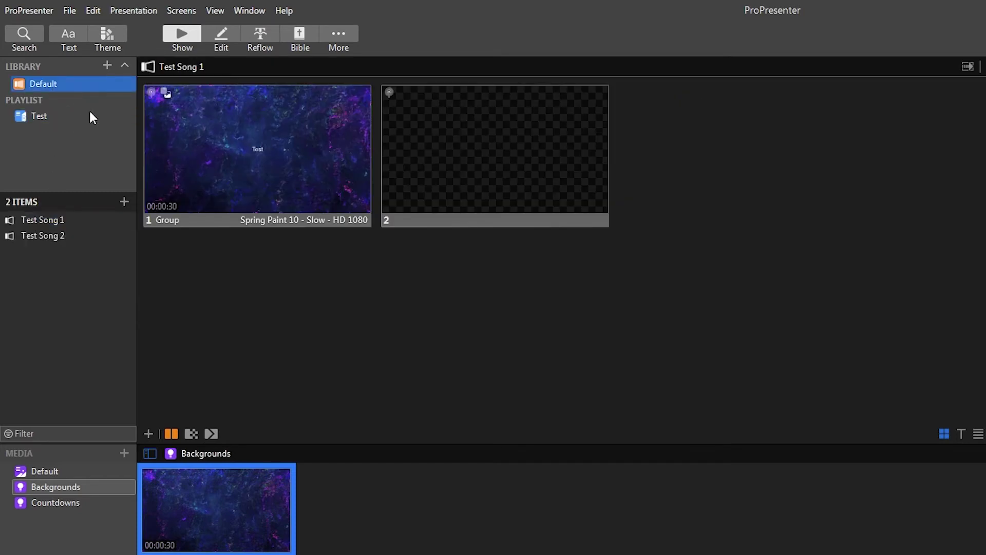
pyautogui.moveTo(47, 235); pyautogui.dragTo(54, 114)
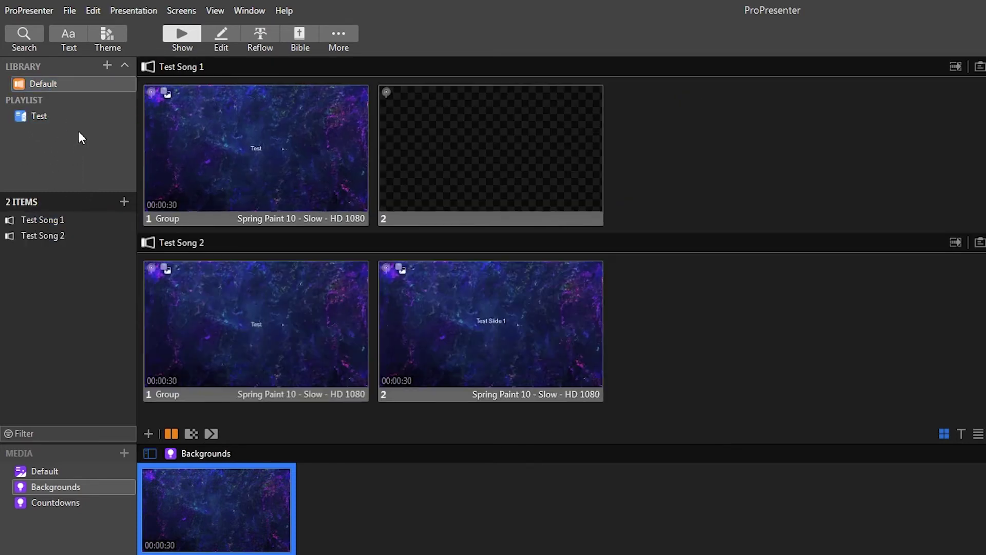
pyautogui.click(62, 116)
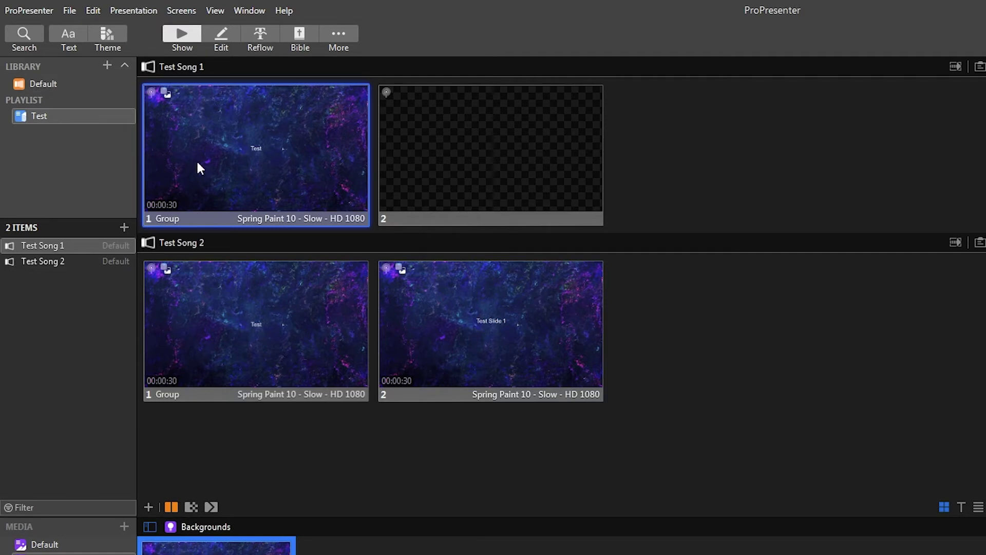
# - Turn off View > Continuous Playlist and switch between the two songs, ending on Test Song 1
pyautogui.click(212, 11)
pyautogui.click(239, 88)
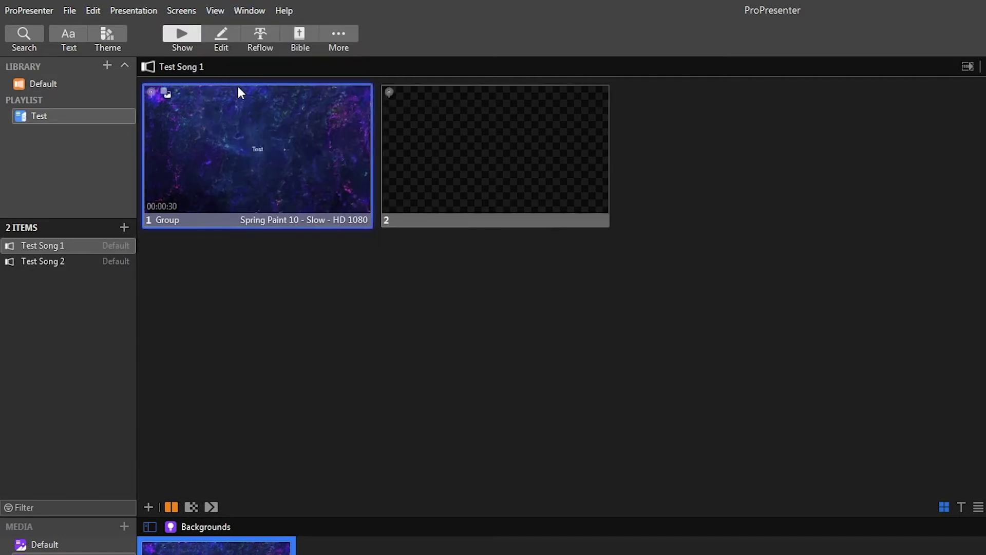
pyautogui.click(91, 261)
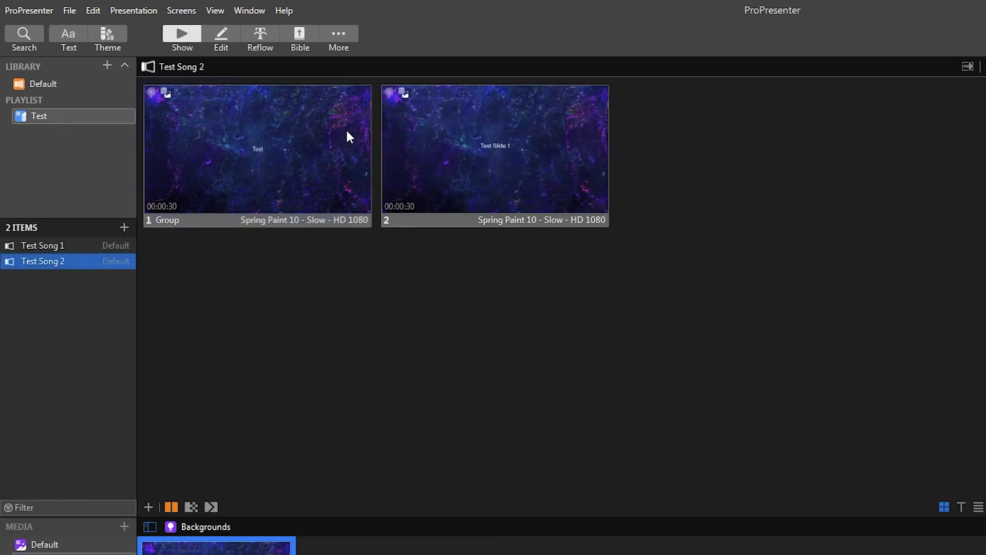
pyautogui.click(83, 246)
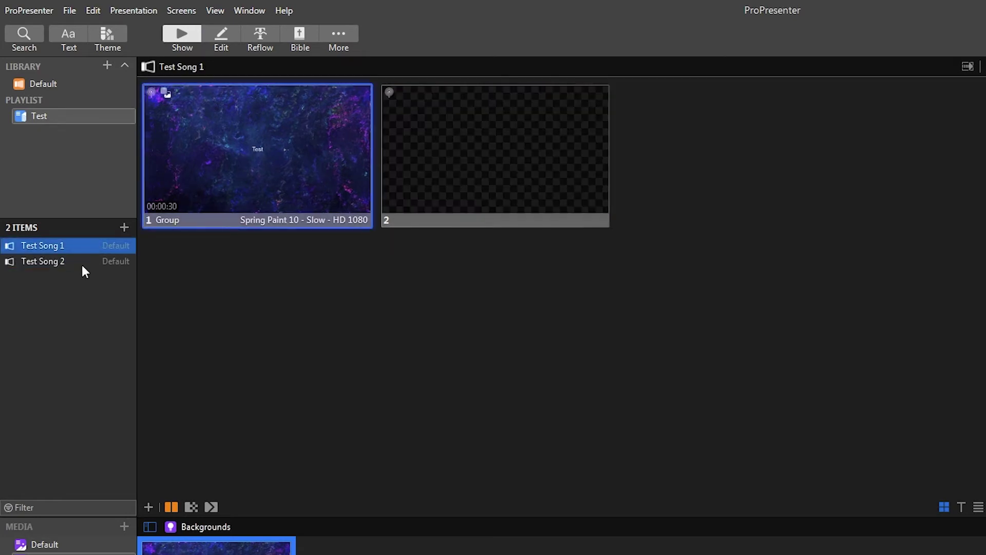
pyautogui.click(82, 263)
pyautogui.click(74, 245)
pyautogui.click(69, 262)
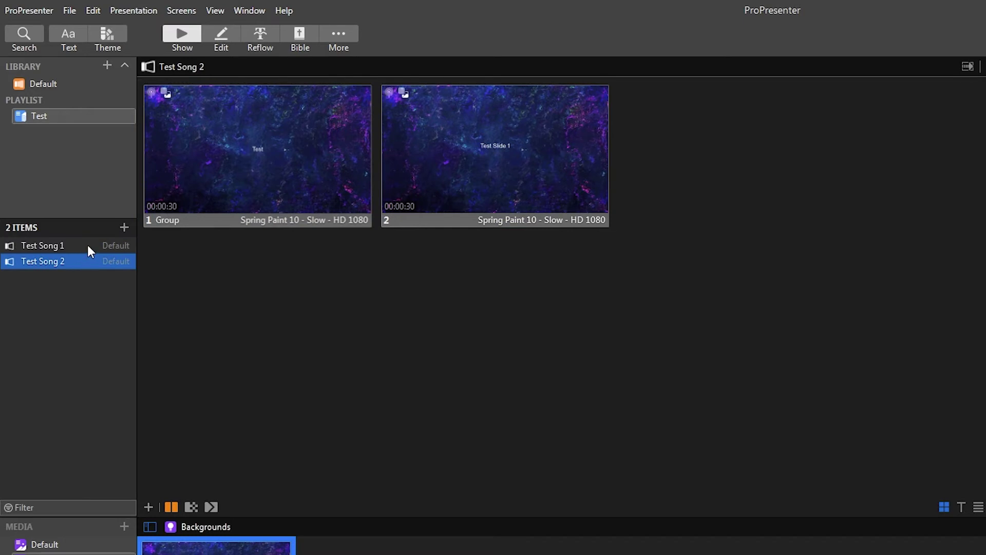
pyautogui.click(89, 246)
pyautogui.click(83, 180)
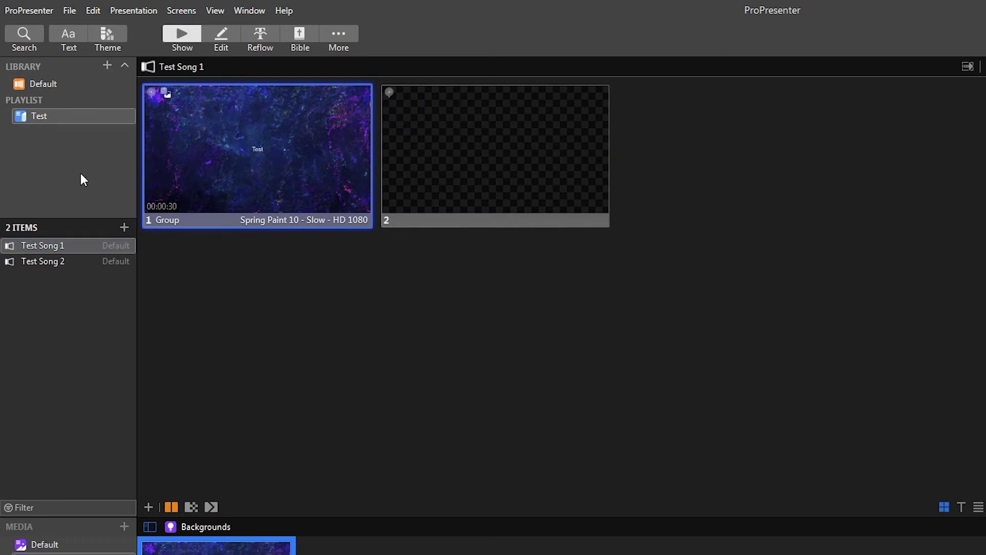
pyautogui.click(105, 66)
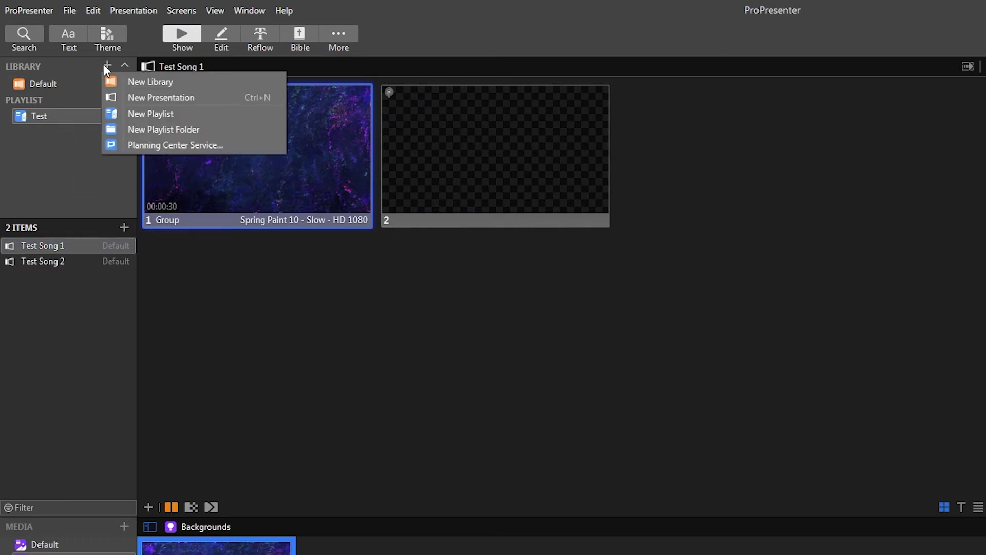
# - Create a playlist folder named 'Sunday' and move the Test playlist into it
pyautogui.click(135, 134)
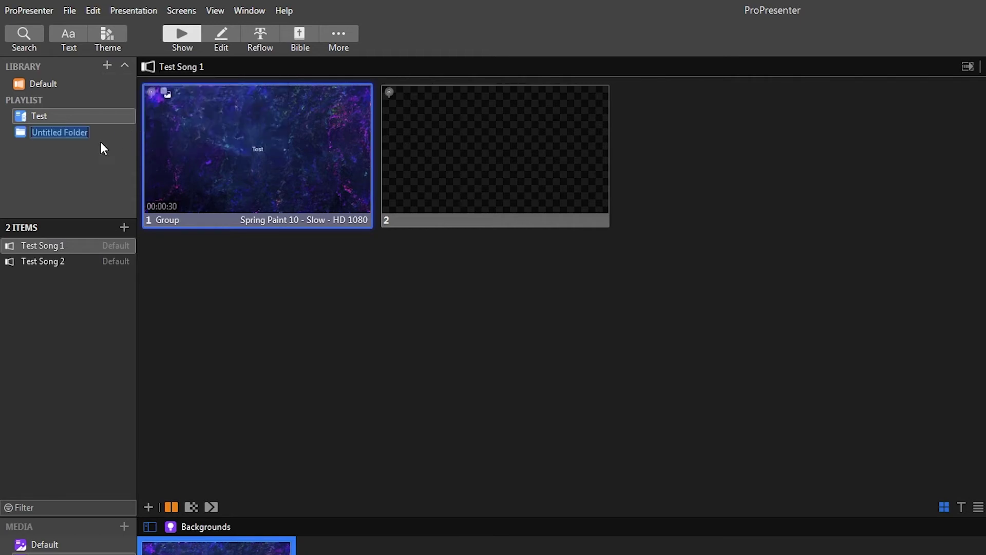
pyautogui.write('S')
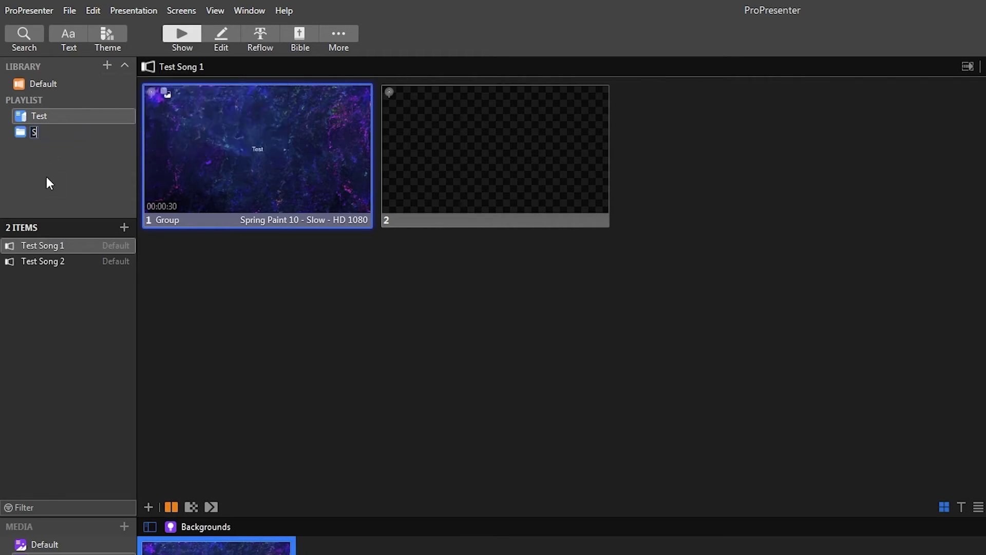
pyautogui.write('unday')
pyautogui.press('Return')
pyautogui.moveTo(31, 116); pyautogui.dragTo(40, 132)
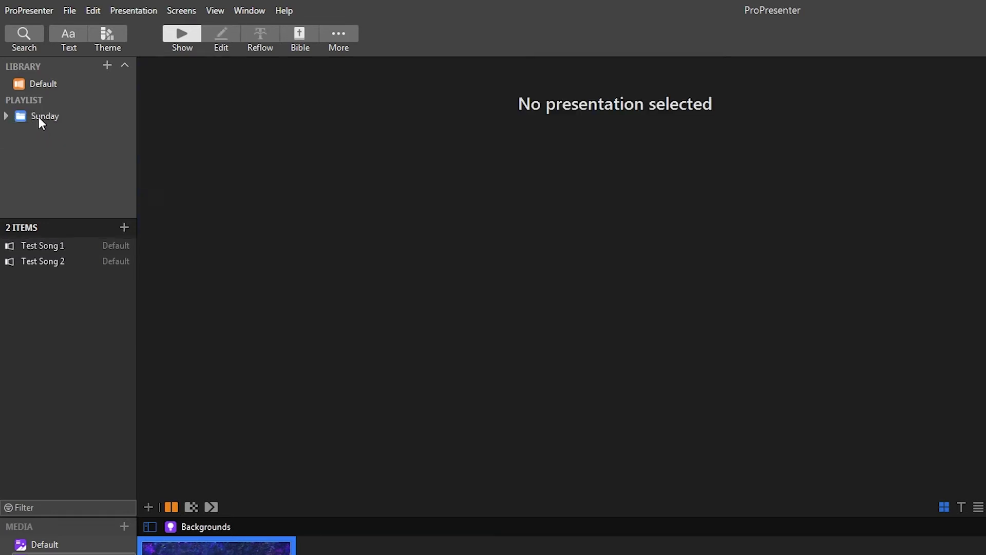
pyautogui.click(6, 116)
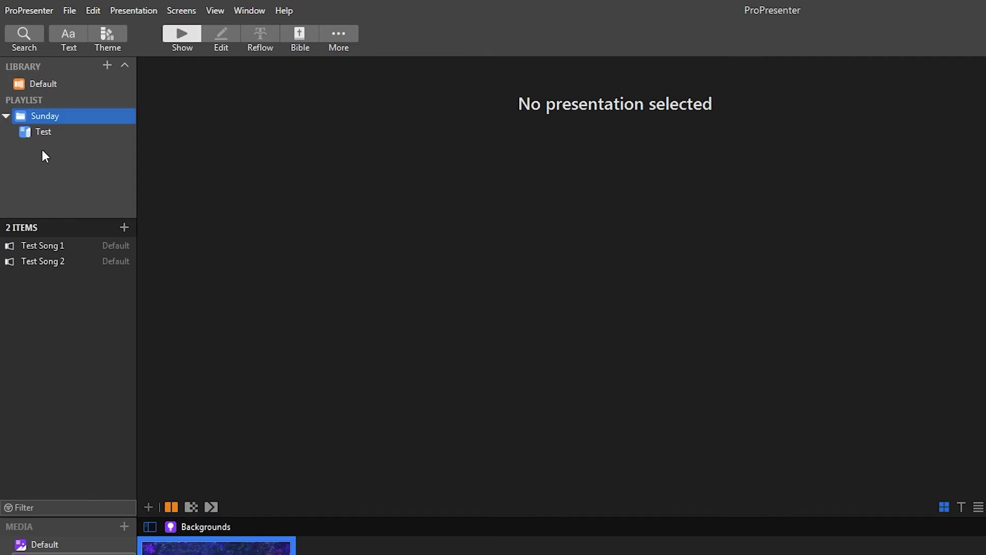
# - Move Test back out of Sunday, delete the Sunday folder, and reselect Test
pyautogui.click(6, 116)
pyautogui.click(42, 131)
pyautogui.moveTo(29, 137)
pyautogui.mouseDown()
pyautogui.moveTo(37, 177)
pyautogui.moveTo(37, 142)
pyautogui.mouseUp()
pyautogui.rightClick(39, 110)
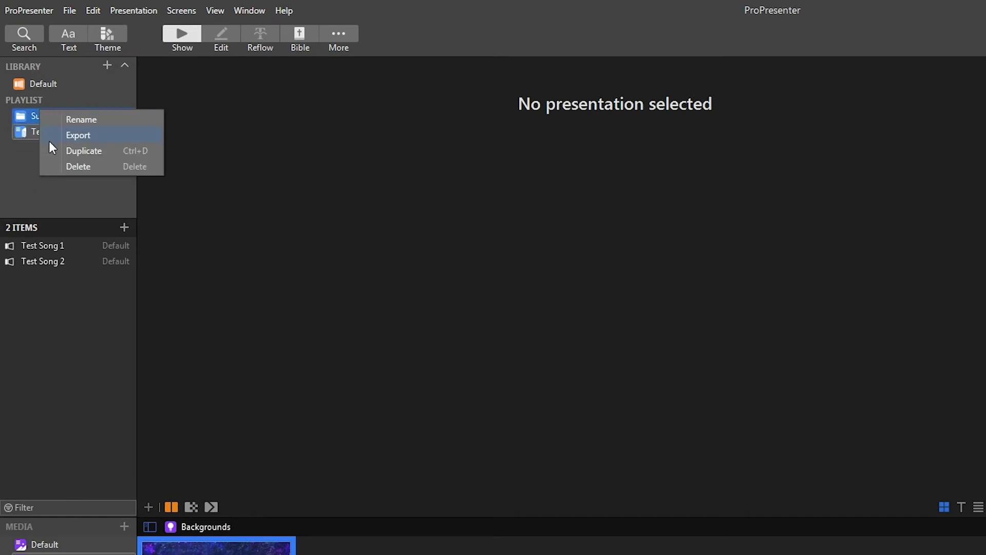
pyautogui.click(75, 165)
pyautogui.click(36, 117)
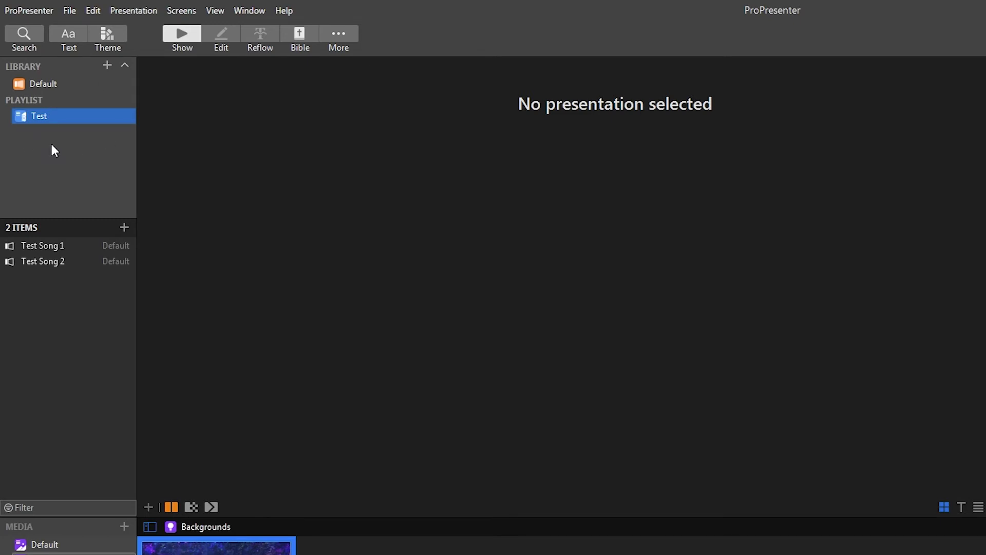
pyautogui.click(107, 66)
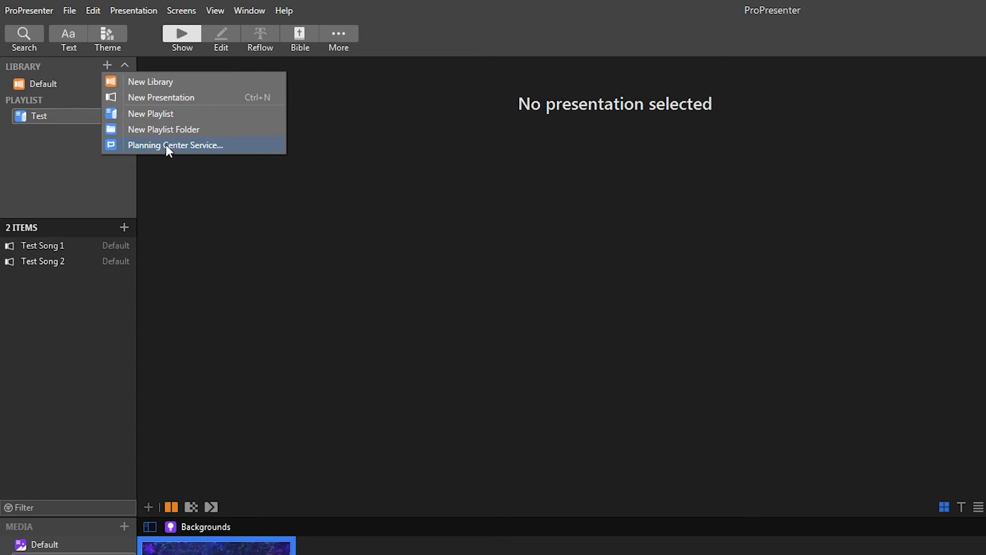
pyautogui.click(50, 96)
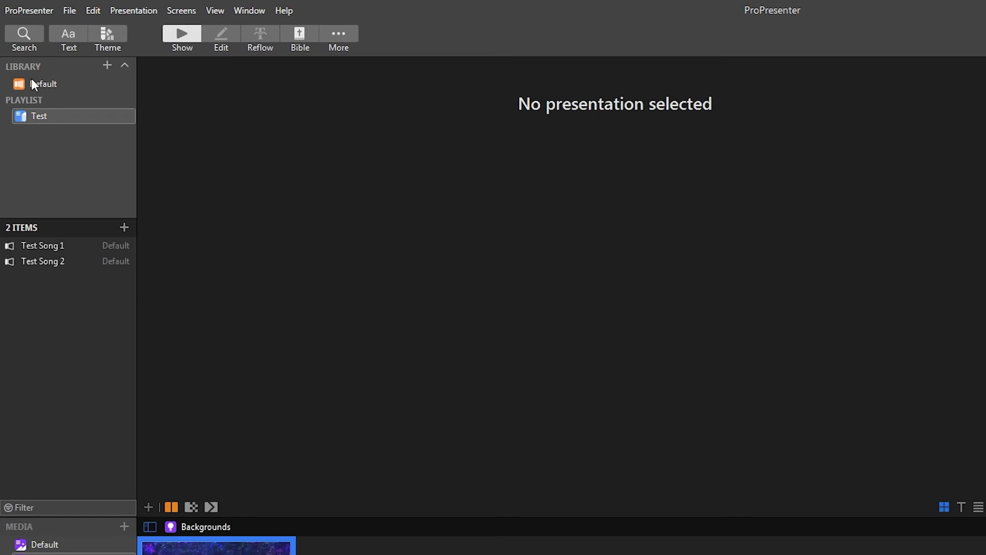
pyautogui.click(38, 83)
pyautogui.click(44, 110)
pyautogui.click(108, 65)
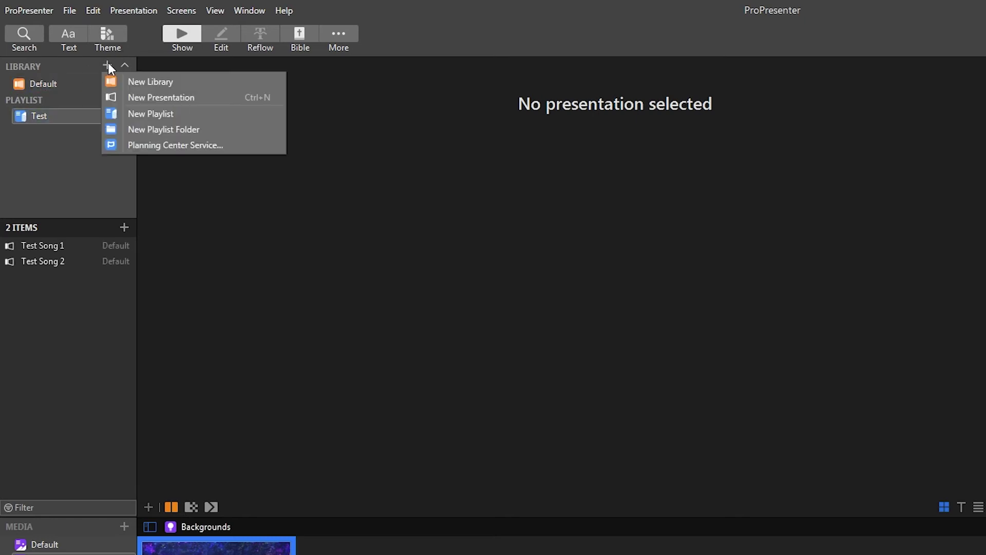
pyautogui.click(30, 79)
pyautogui.click(40, 83)
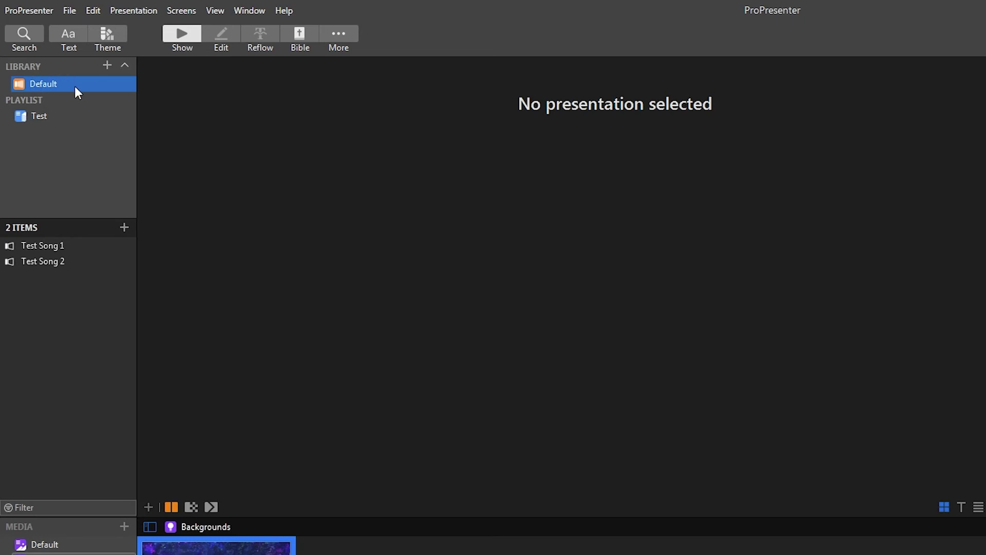
# - Create a new library named 'Youth'
pyautogui.click(113, 66)
pyautogui.click(117, 79)
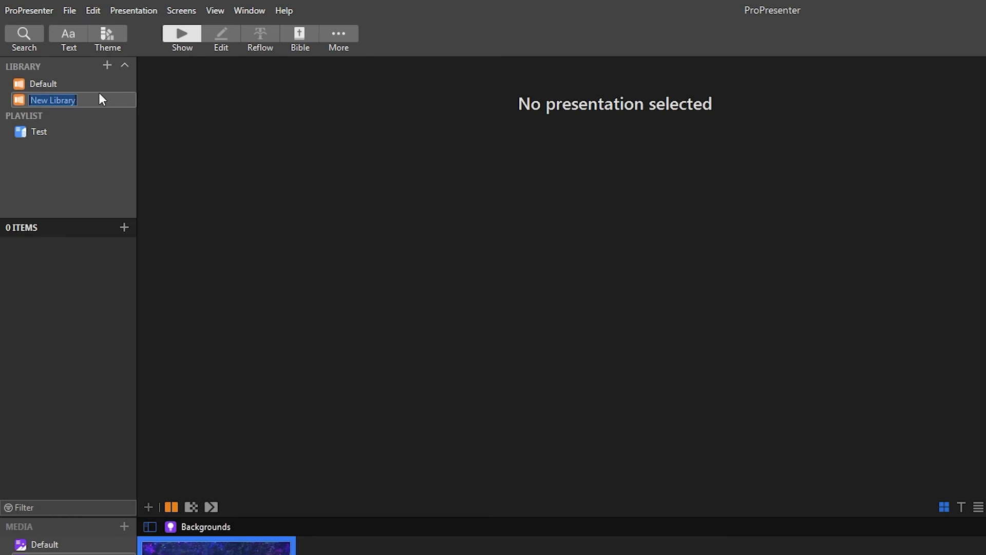
pyautogui.write('Youth')
pyautogui.press('Return')
# - Switch between the Default and Youth libraries, then open and dismiss quick search
pyautogui.click(42, 87)
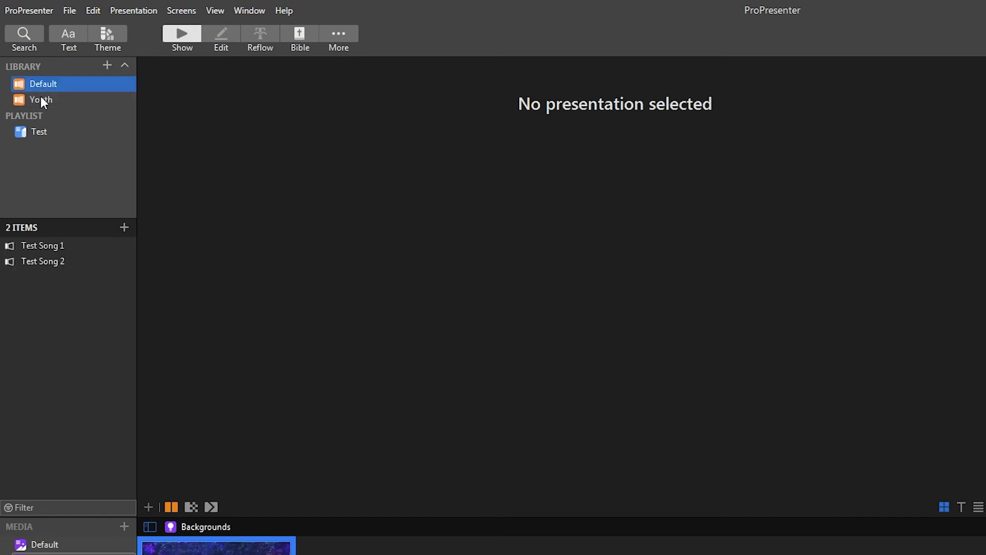
pyautogui.click(41, 100)
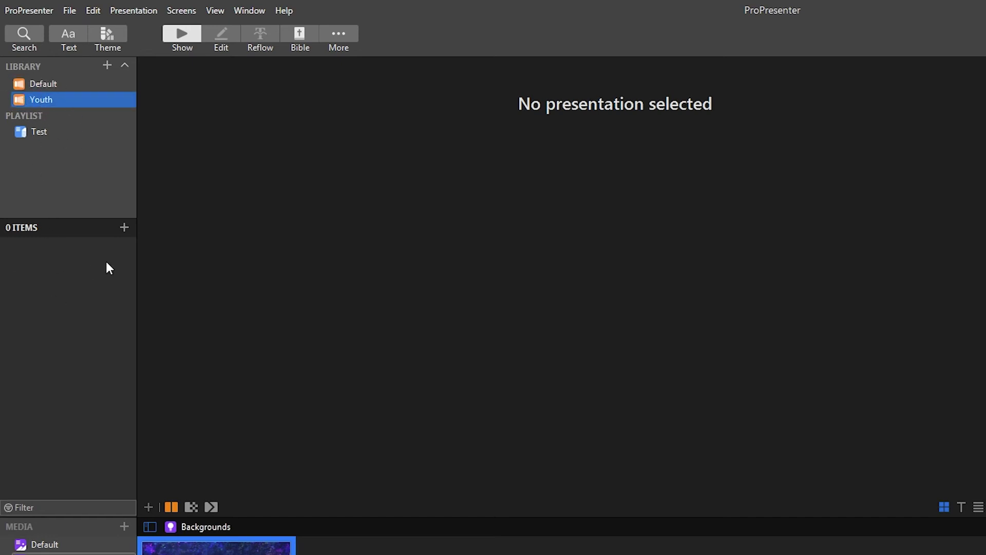
pyautogui.click(54, 85)
pyautogui.click(54, 100)
pyautogui.click(48, 82)
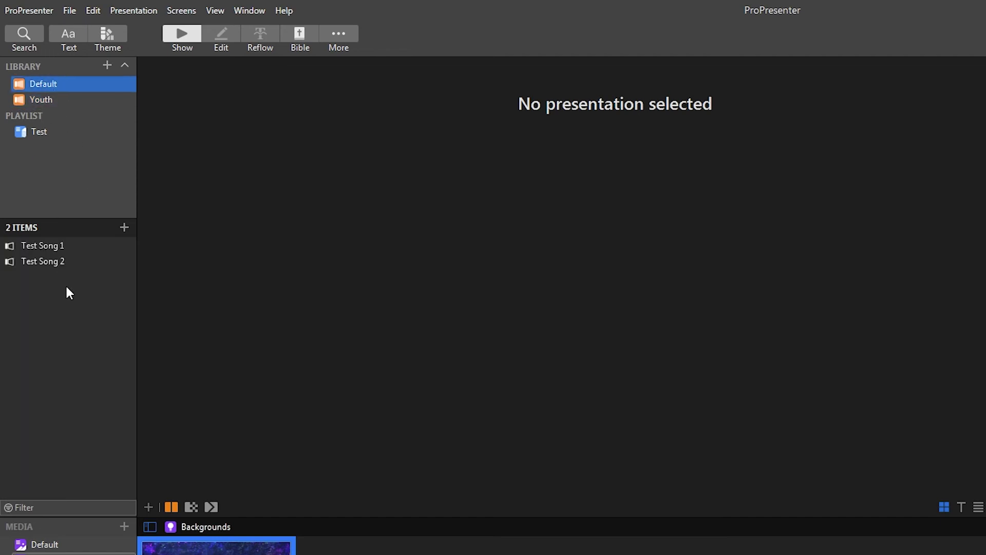
pyautogui.hotkey('ctrl', 'f')
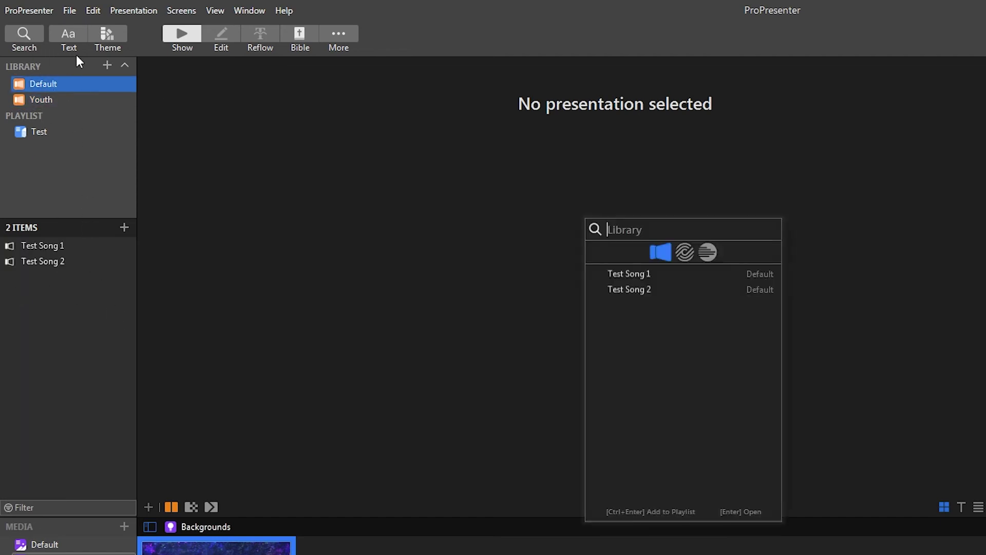
pyautogui.click(630, 289)
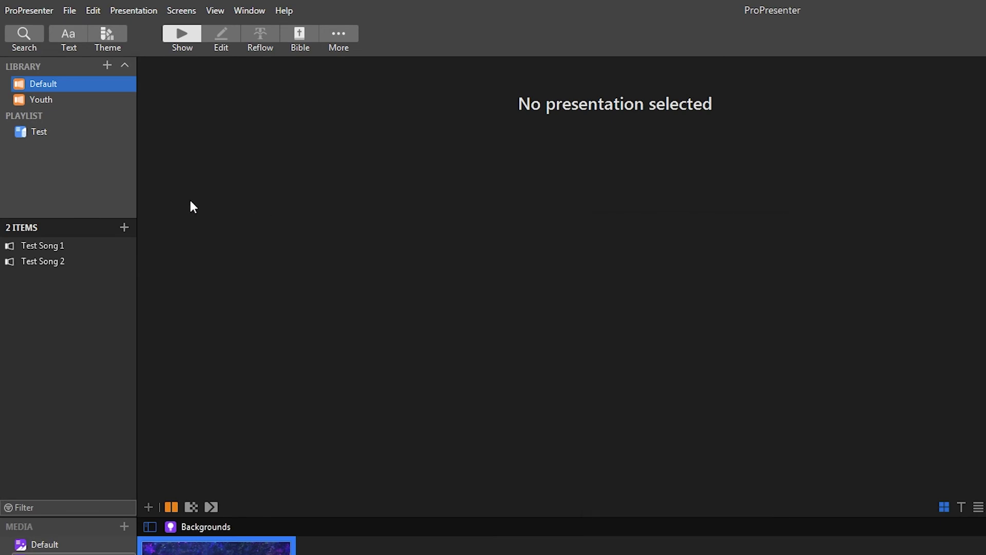
pyautogui.click(125, 229)
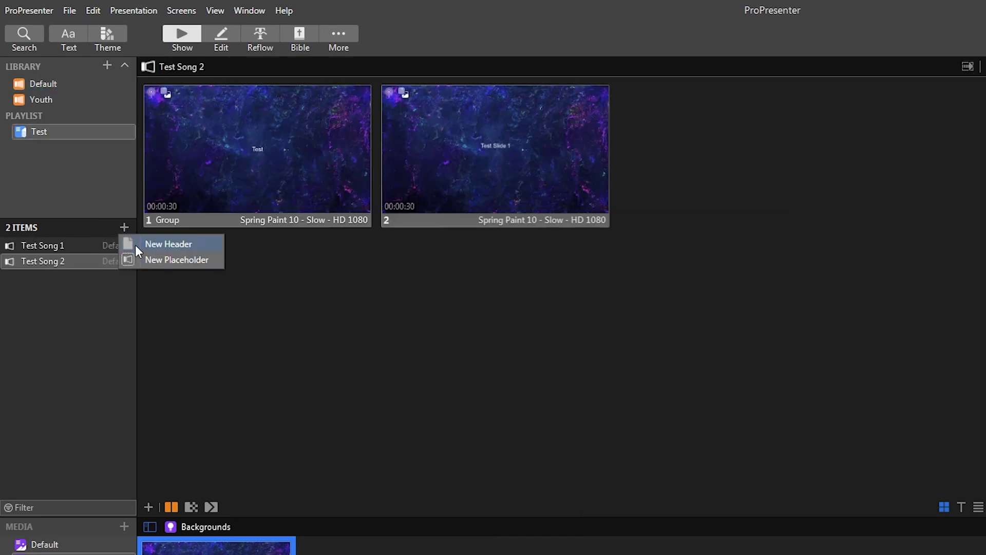
# - Add a new header named 'Message' to Test, then switch between Test Song 1 and Message
pyautogui.click(135, 246)
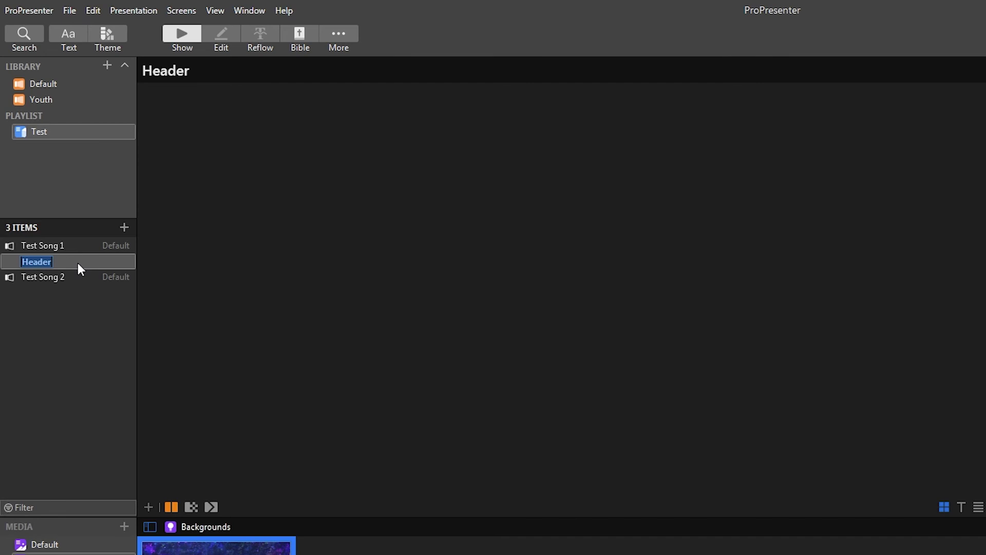
pyautogui.write('Serve')
pyautogui.press('BackSpace')
pyautogui.press('BackSpace')
pyautogui.press('BackSpace')
pyautogui.press('BackSpace')
pyautogui.press('BackSpace')
pyautogui.write('Message')
pyautogui.press('Return')
pyautogui.click(39, 246)
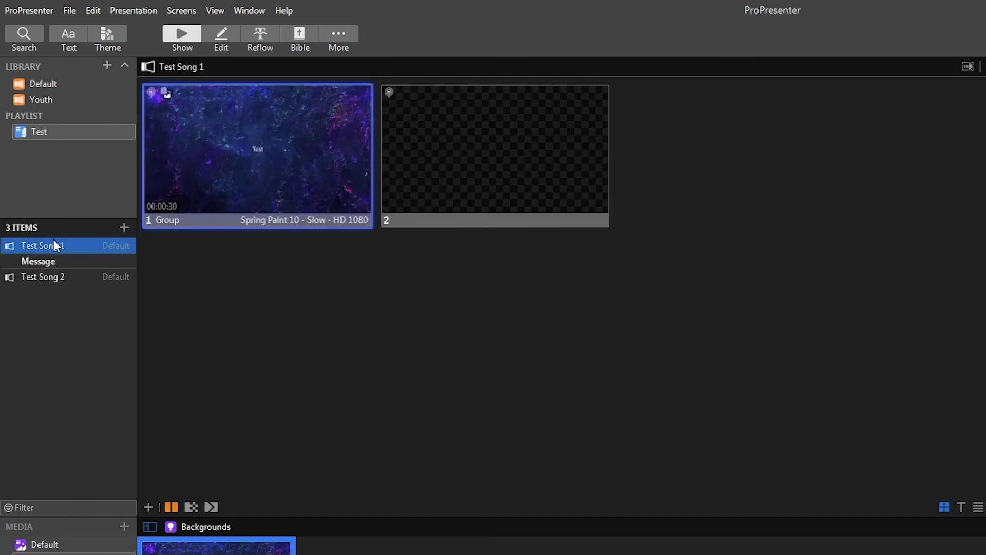
pyautogui.click(42, 263)
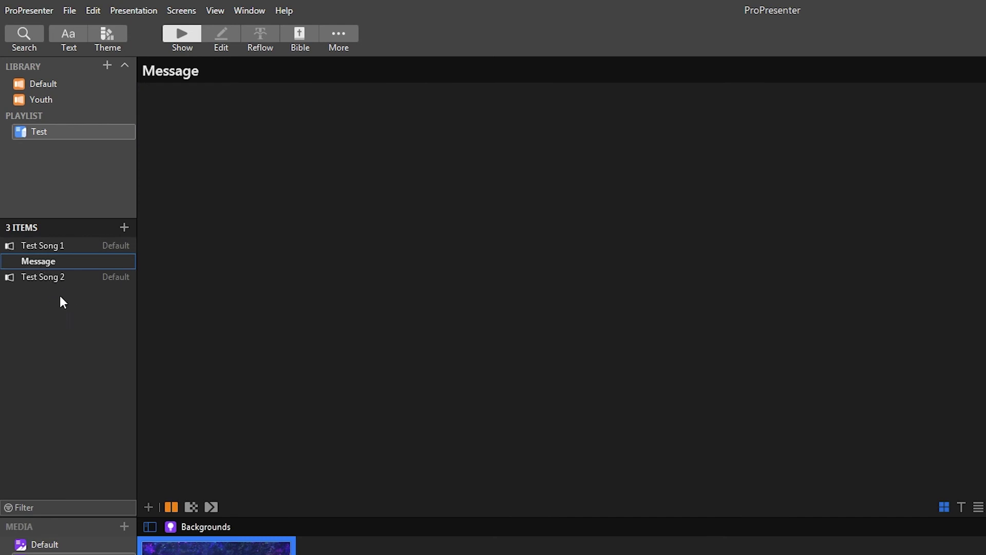
pyautogui.click(39, 245)
pyautogui.click(43, 265)
pyautogui.click(125, 227)
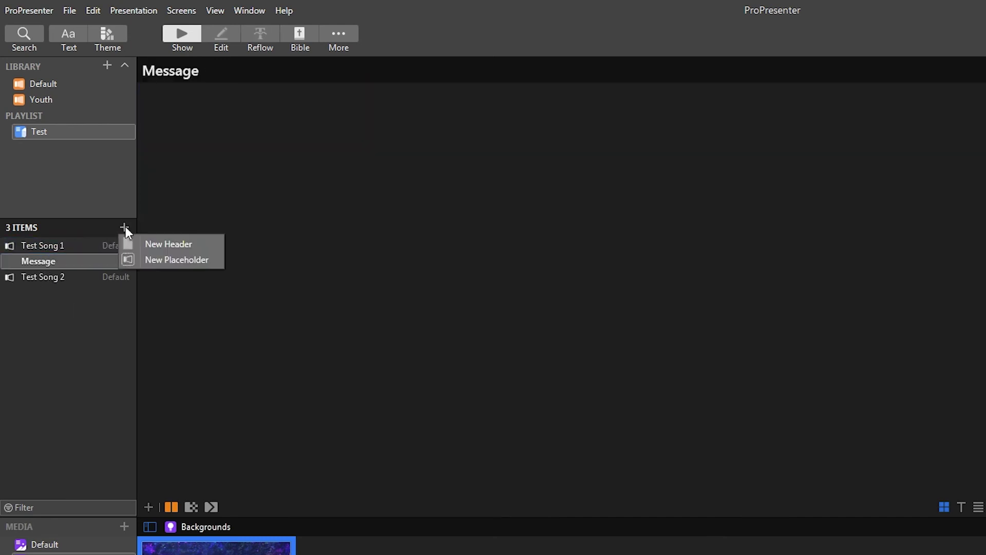
# - Add a placeholder named 'Person Speaking now' after Test Song 1
pyautogui.click(150, 260)
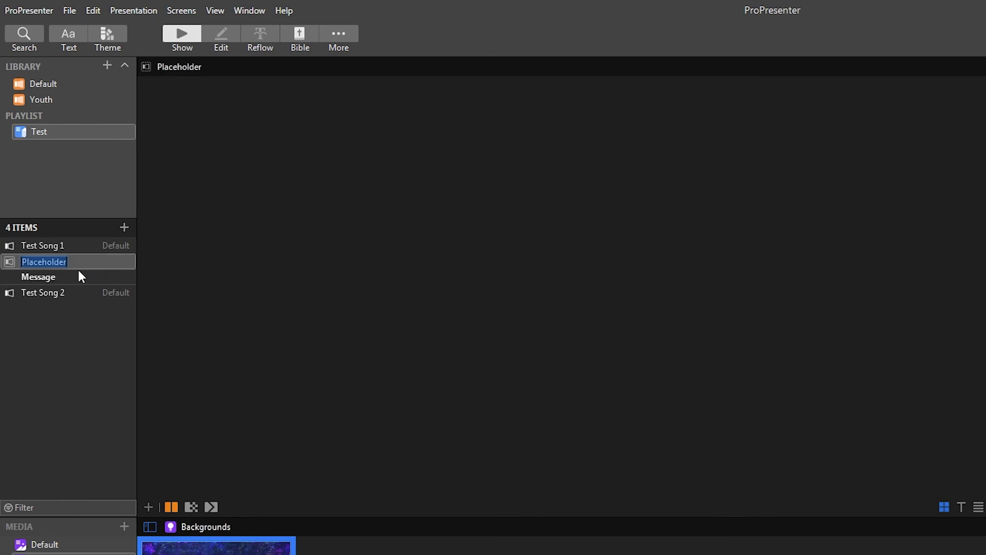
pyautogui.press('BackSpace')
pyautogui.write('Person Speaking now')
pyautogui.press('Return')
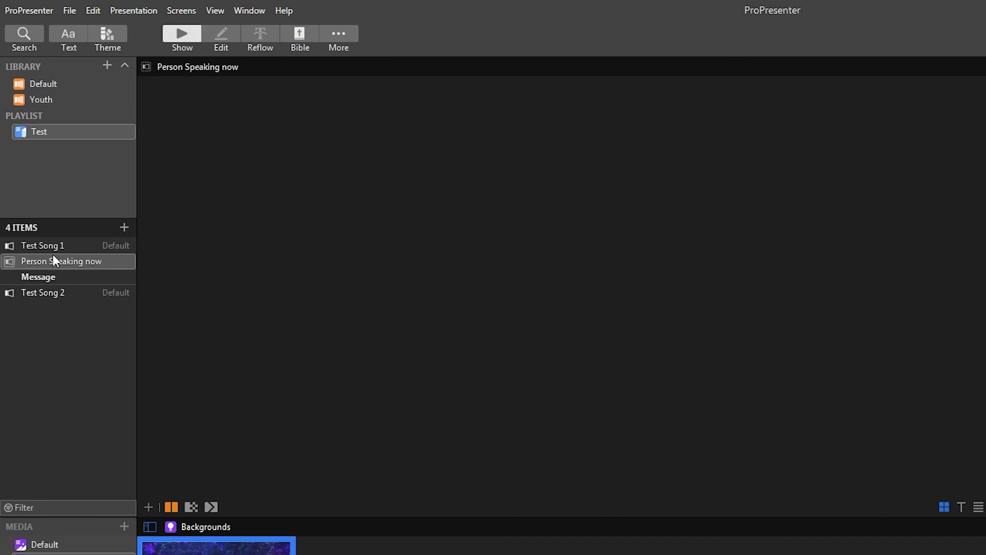
# - Move the Message header below Test Song 2, then step through the items ending on Test Song 2
pyautogui.moveTo(37, 275); pyautogui.dragTo(38, 295)
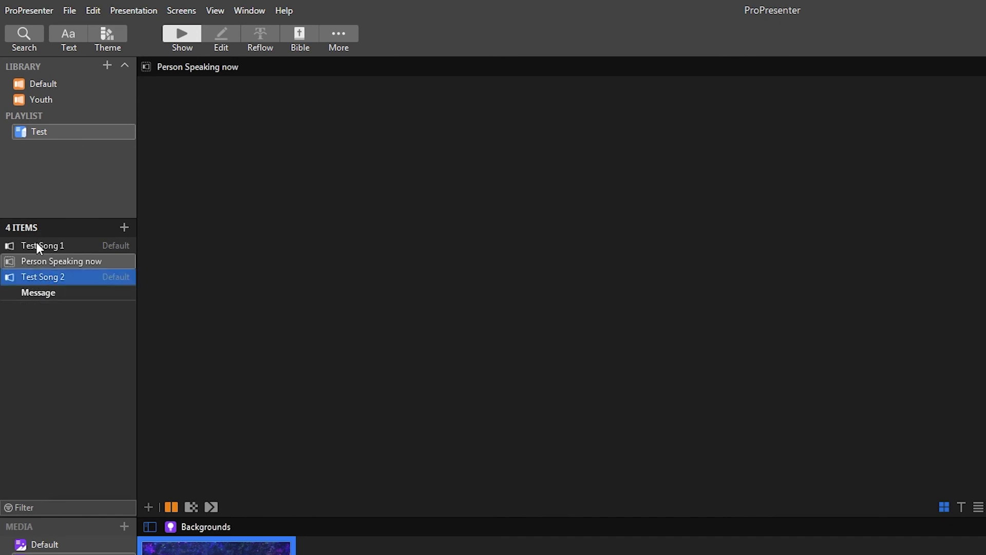
pyautogui.click(36, 244)
pyautogui.click(48, 261)
pyautogui.click(31, 278)
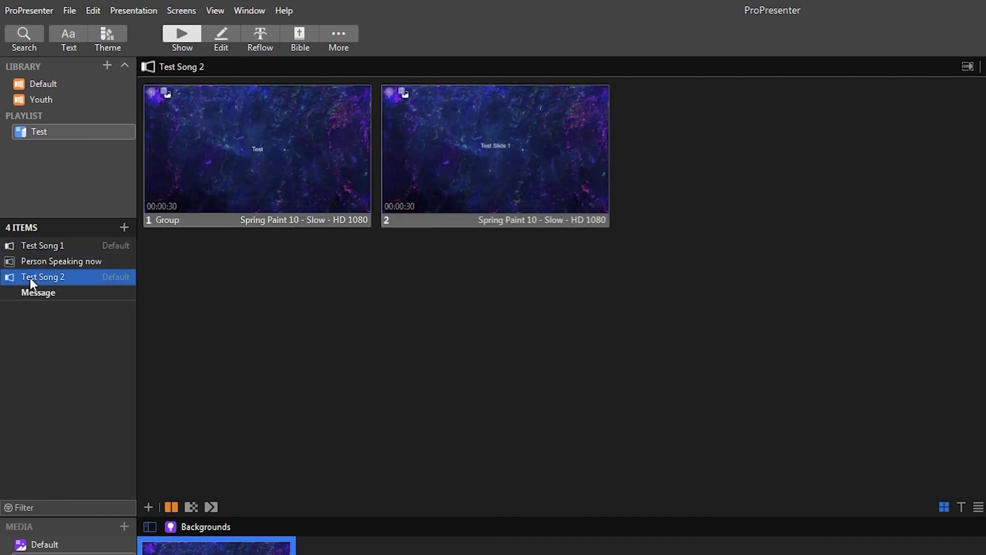
# - Select the empty Message header, the last of the Test playlist's four items
pyautogui.click(48, 293)
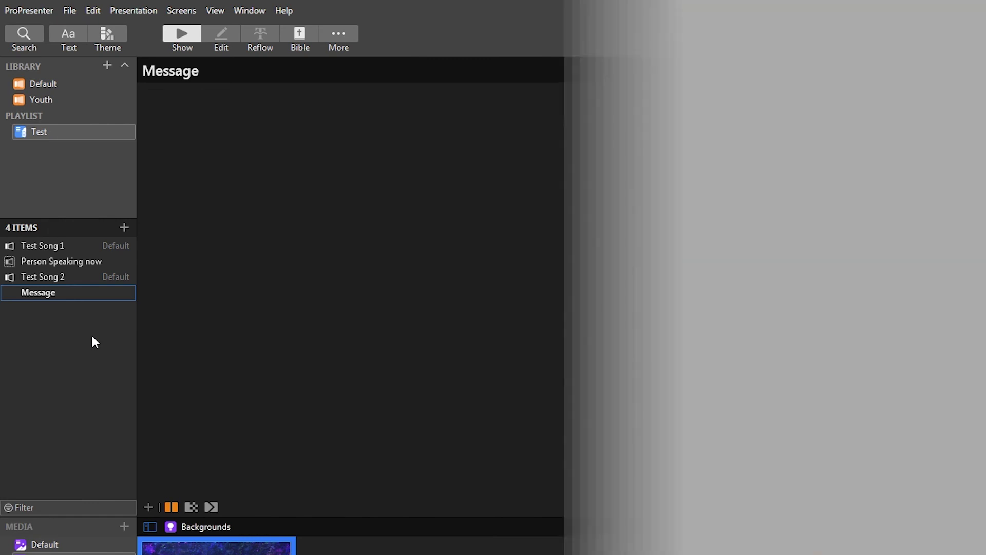
pyautogui.click(303, 285)
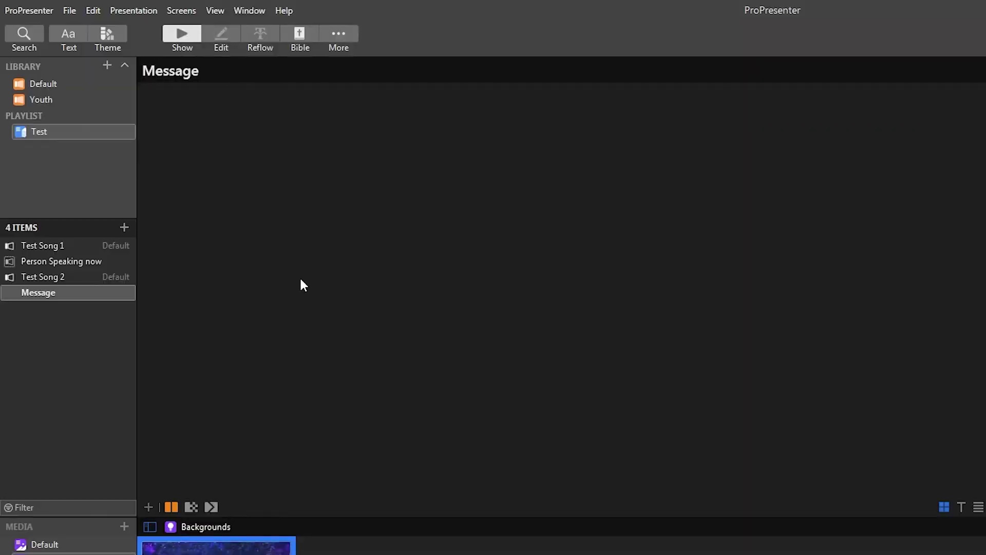